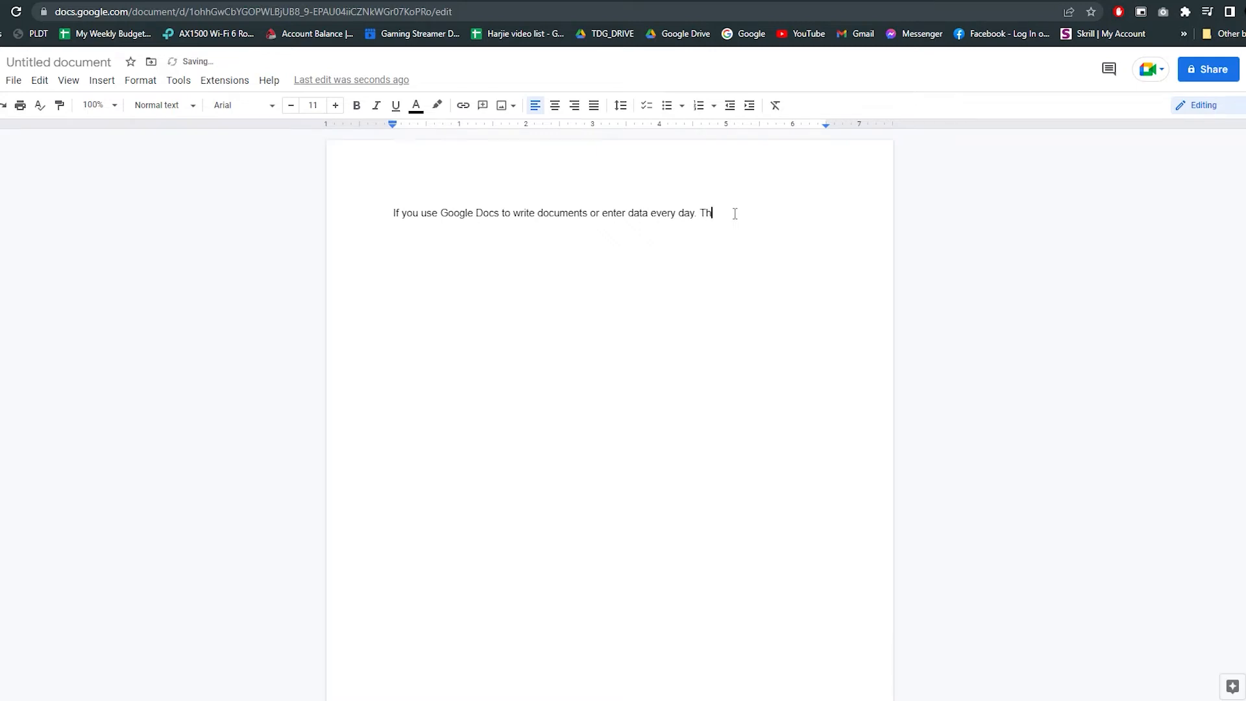
Step: Select all existing text so it can be replaced with the superscript example lines
key("ctrl+a")
type("T")
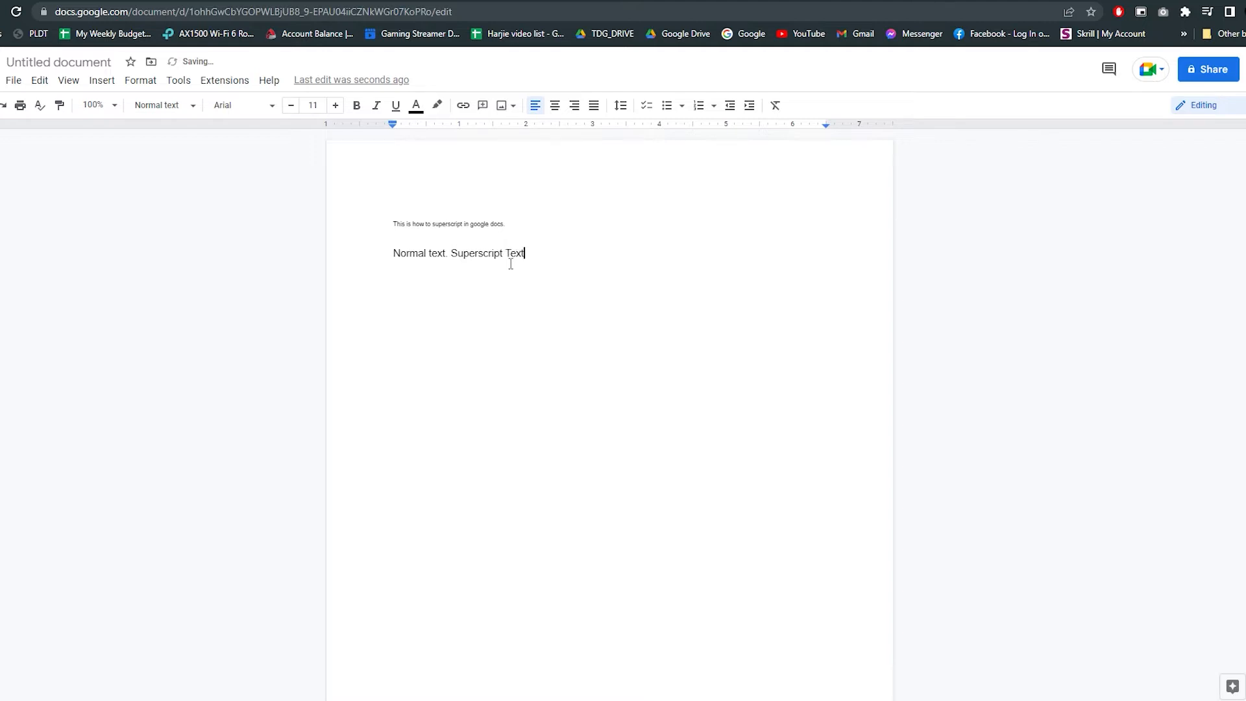
Step: Select "Superscript Text" and apply superscript formatting via Format > Text
double_click(488, 253)
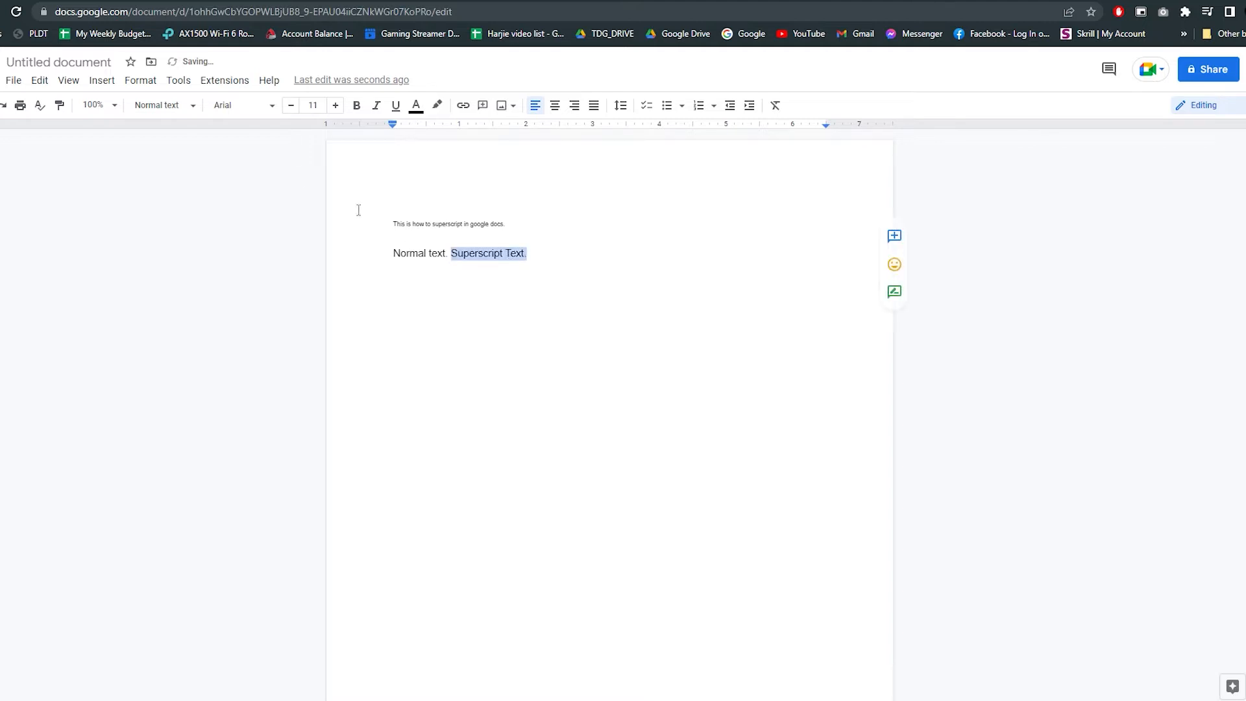
left_click(140, 81)
mouse_move(157, 105)
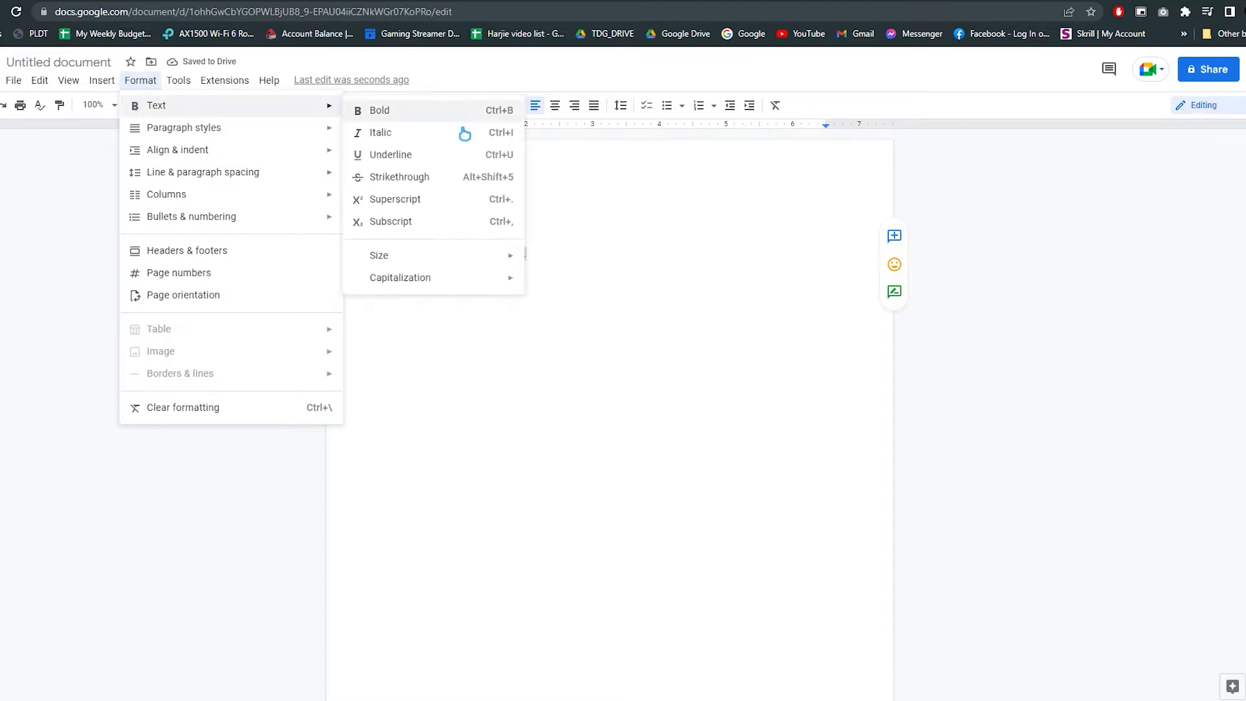
left_click(468, 200)
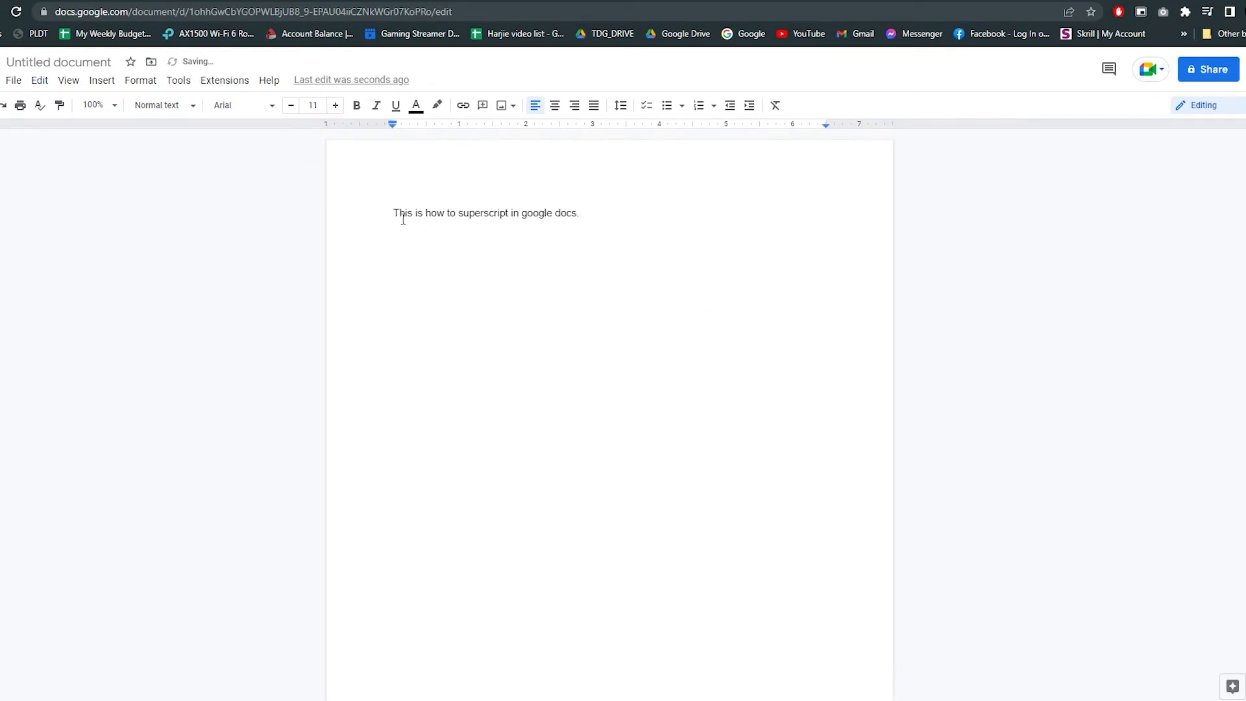
Step: Select the whole sentence, reload the page with F5, and make the sentence superscript
key("ctrl+a")
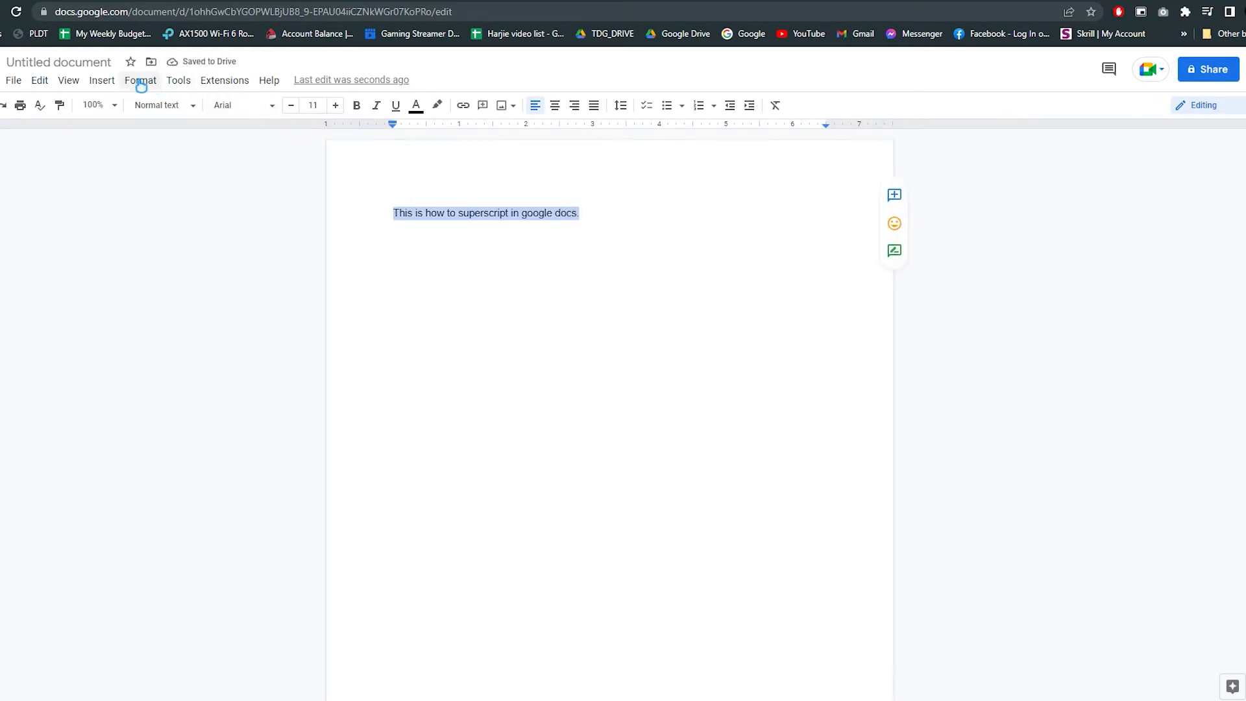
left_click(141, 82)
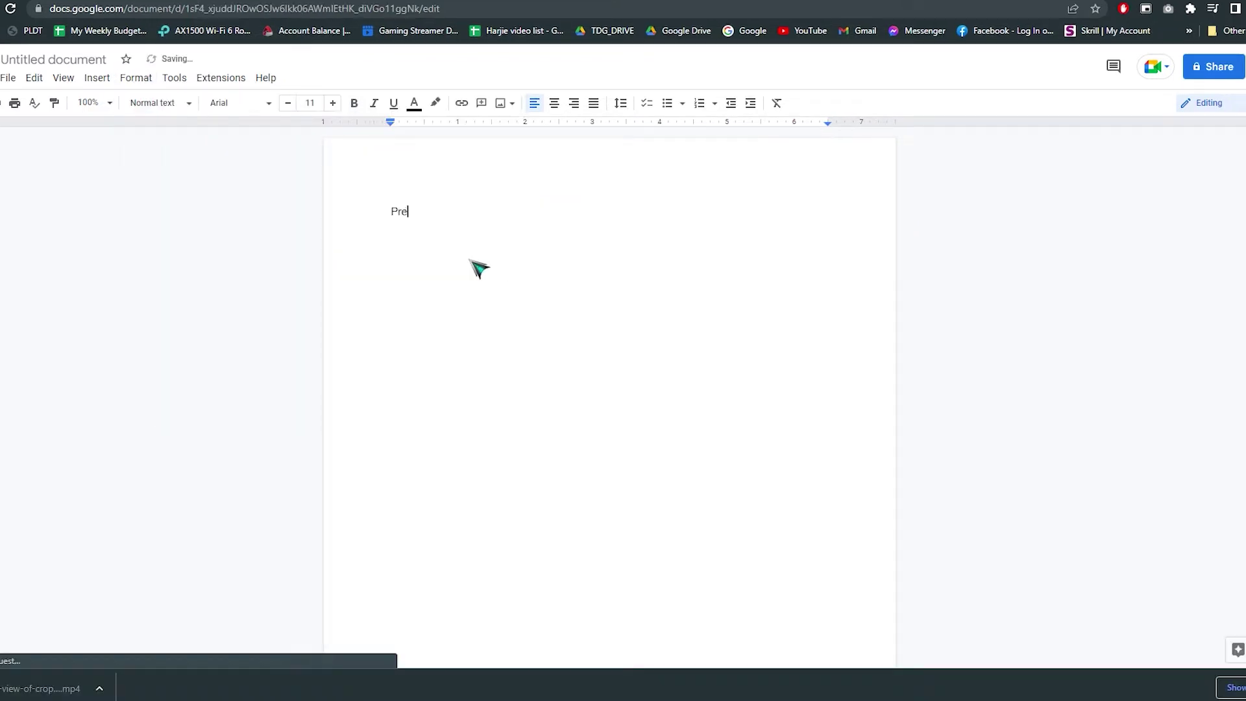
type("ss F5 to refresh the page")
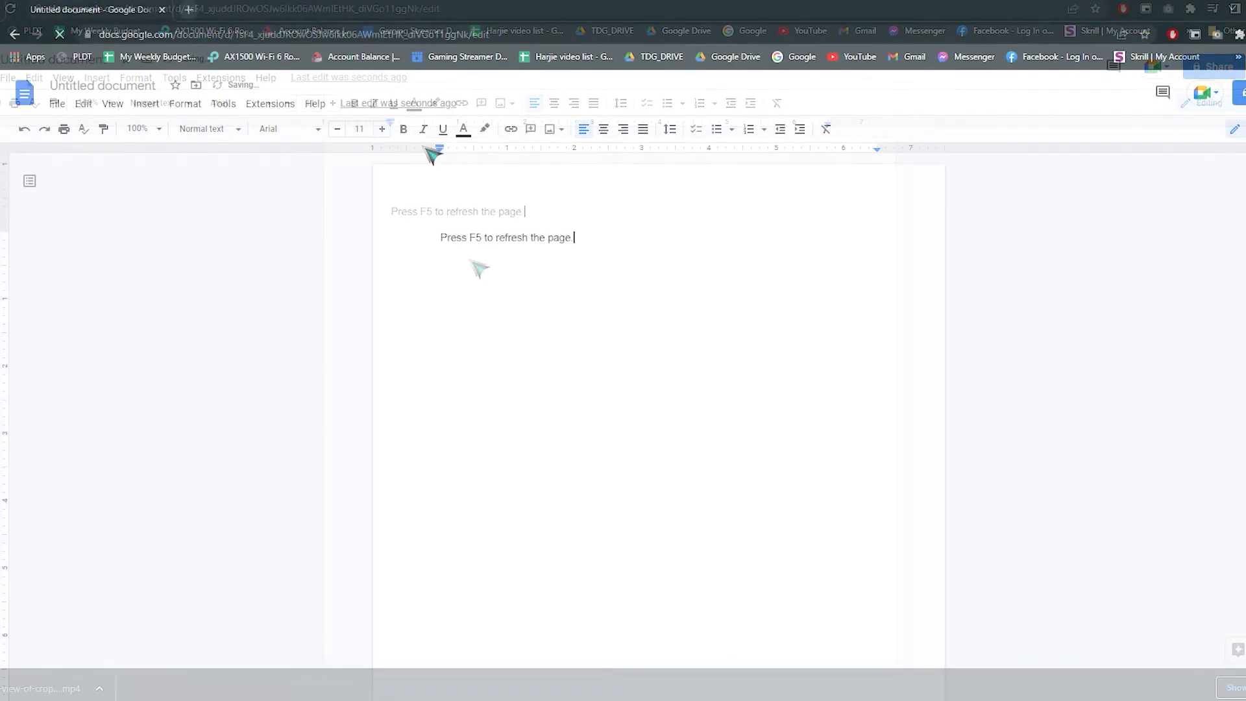
key("F5")
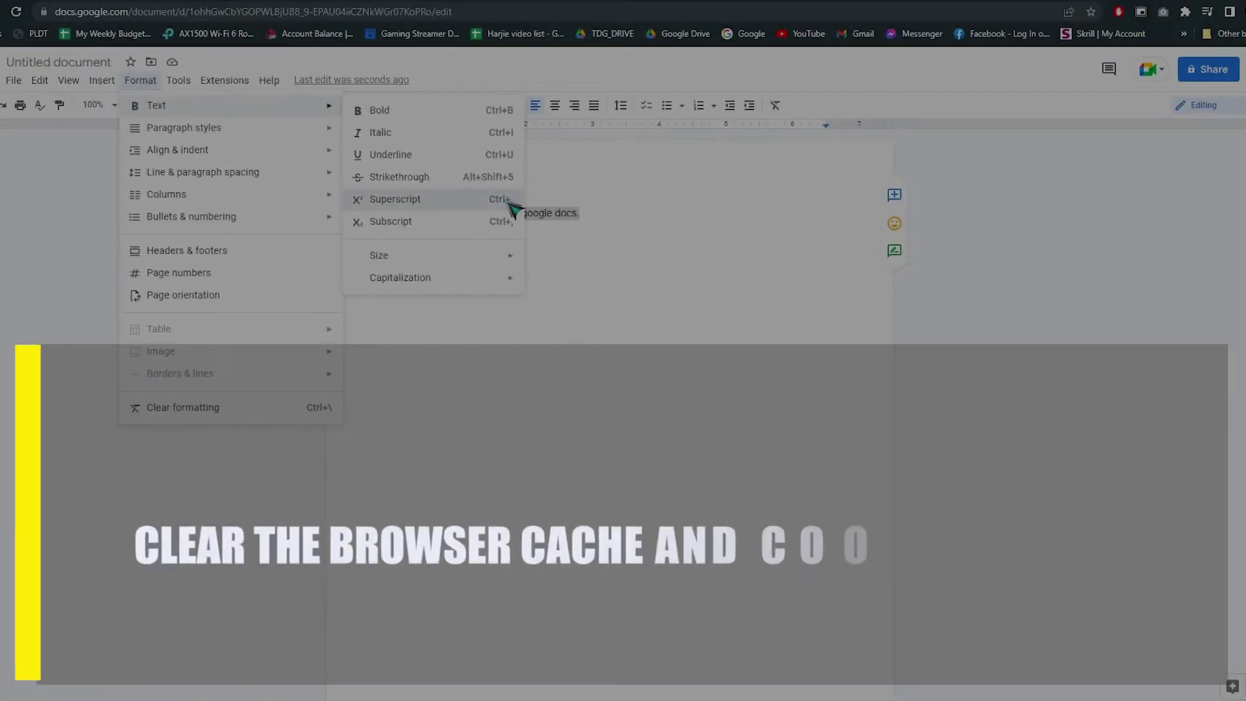
left_click(507, 201)
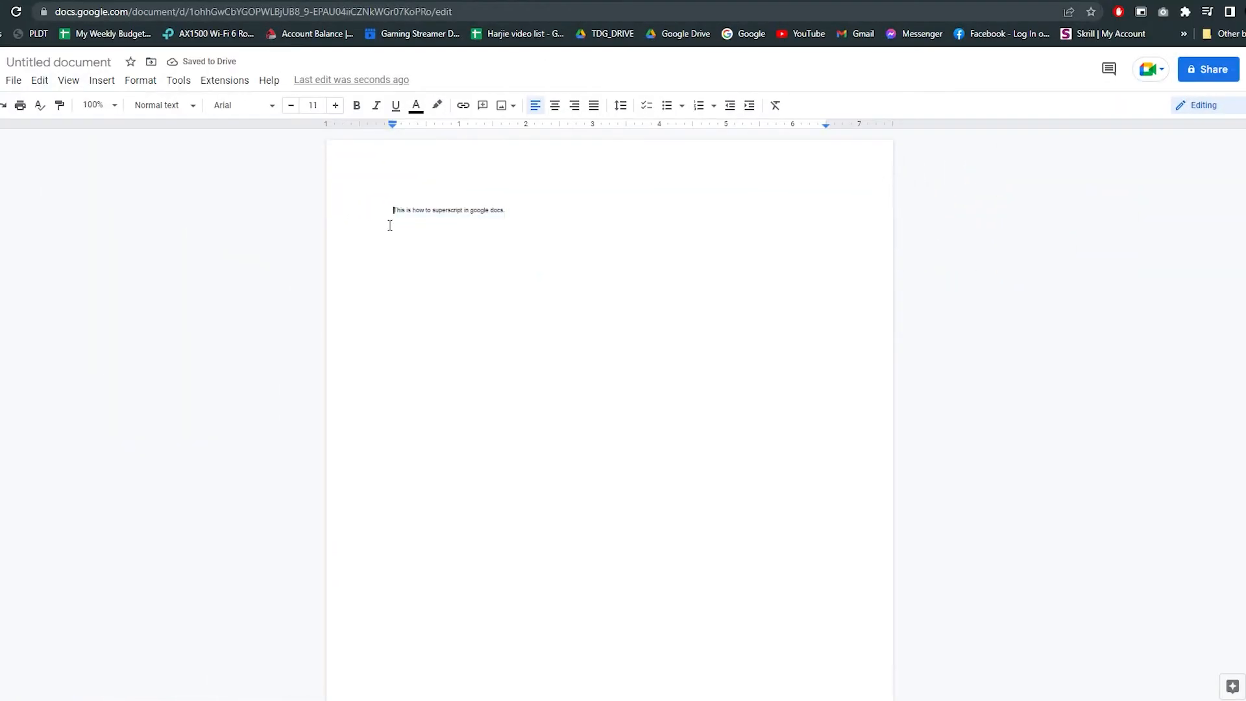
type("N")
Step: Insert a blank line above the superscript sentence
key("Return")
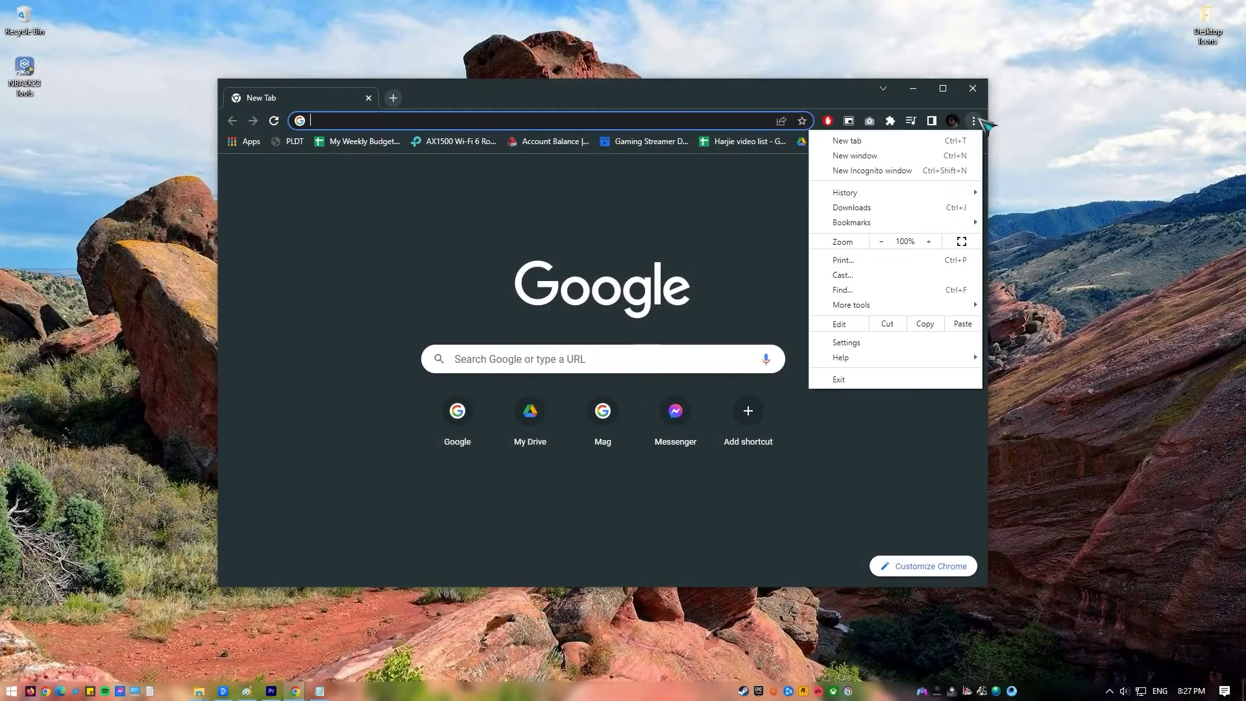
mouse_move(857, 305)
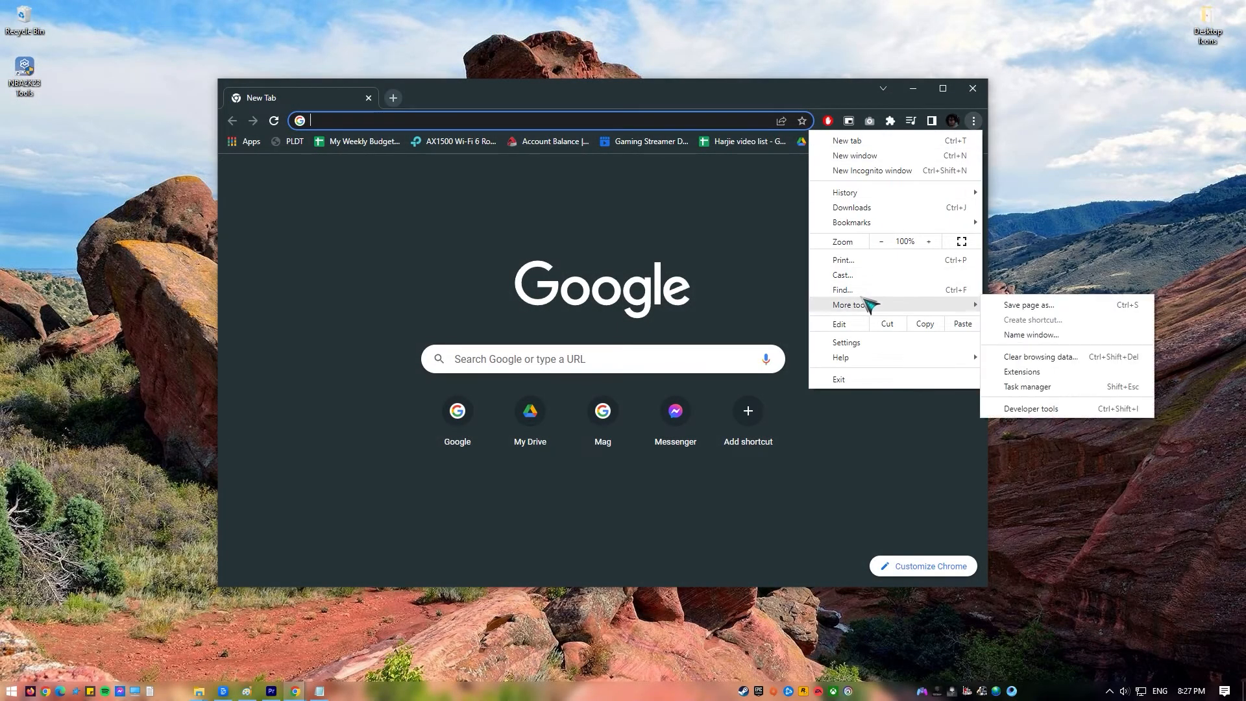
Step: Navigate the Chrome menu to the page listing installed extensions
left_click(1040, 356)
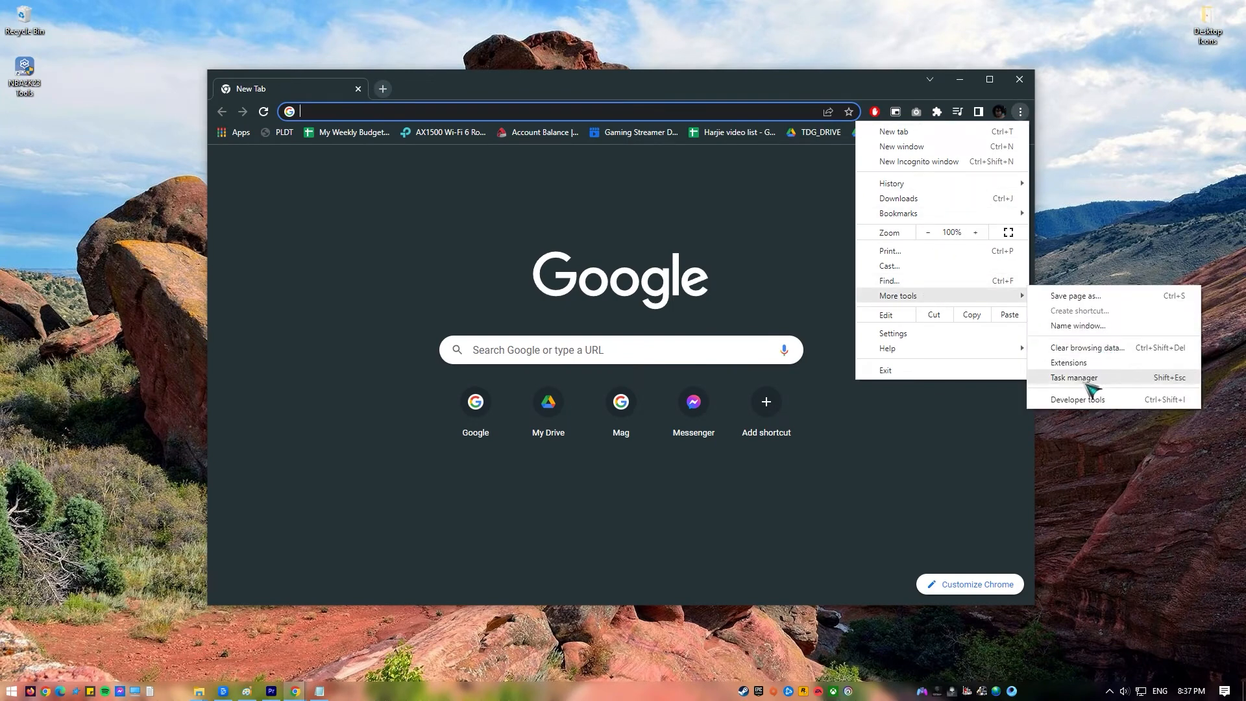
left_click(1081, 362)
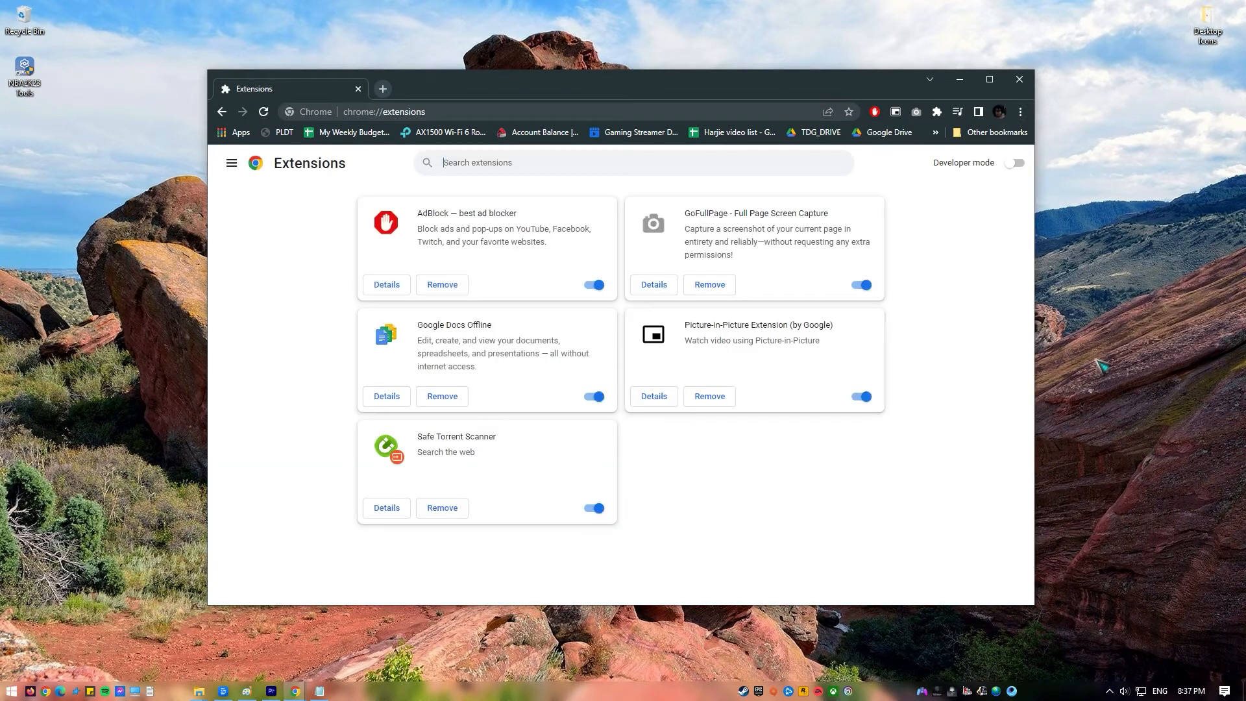
Step: Switch off the AdBlock and Safe Torrent Scanner extension toggles
left_click(596, 286)
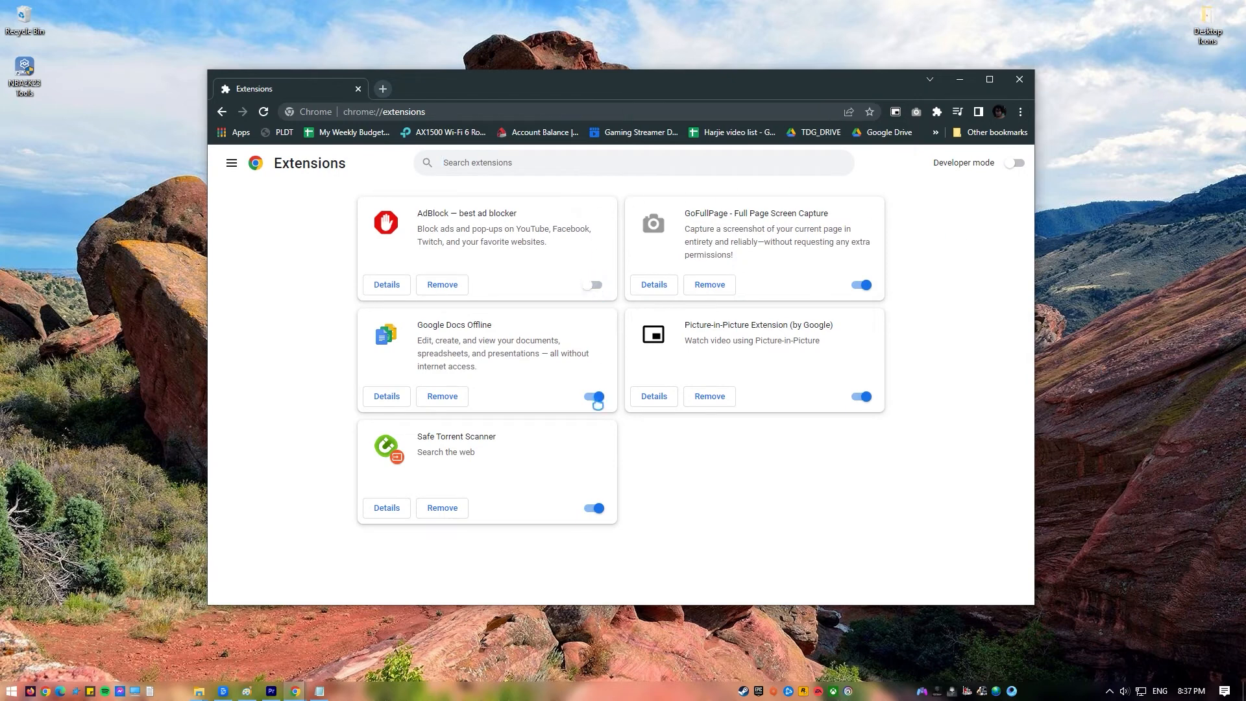
left_click(596, 508)
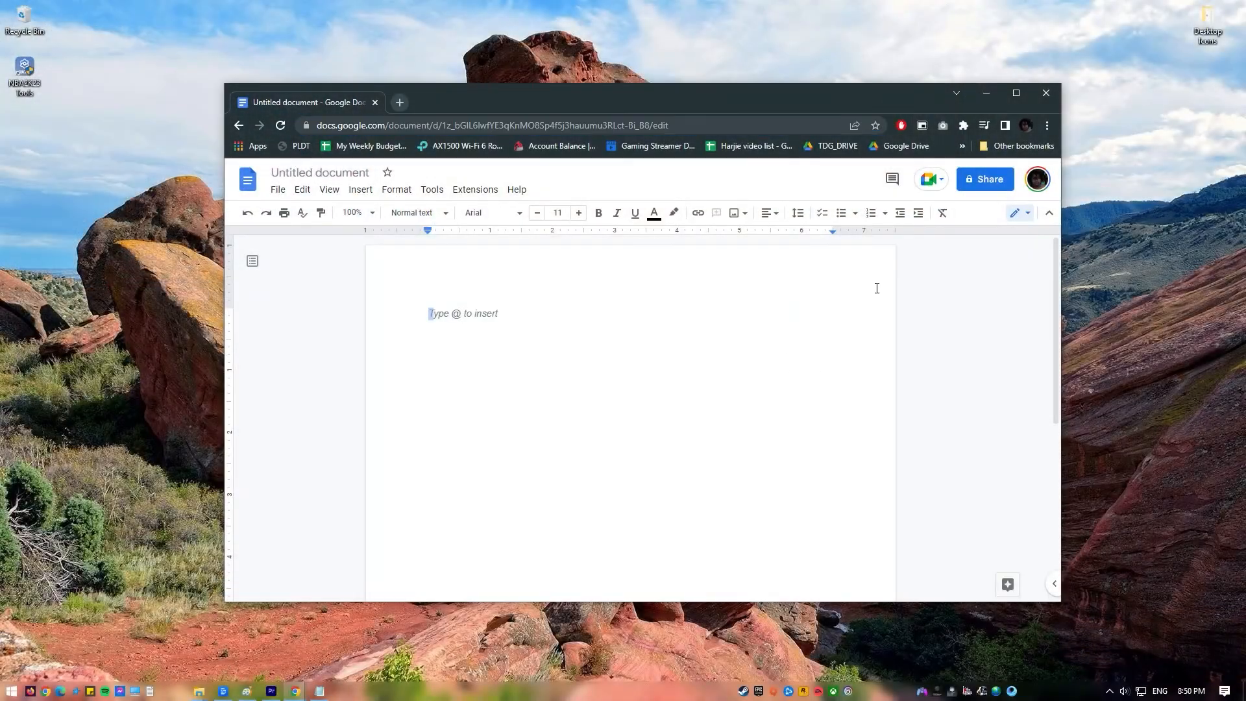
Step: Pause AdBlock on the Google Docs site from its toolbar icon menu
right_click(902, 125)
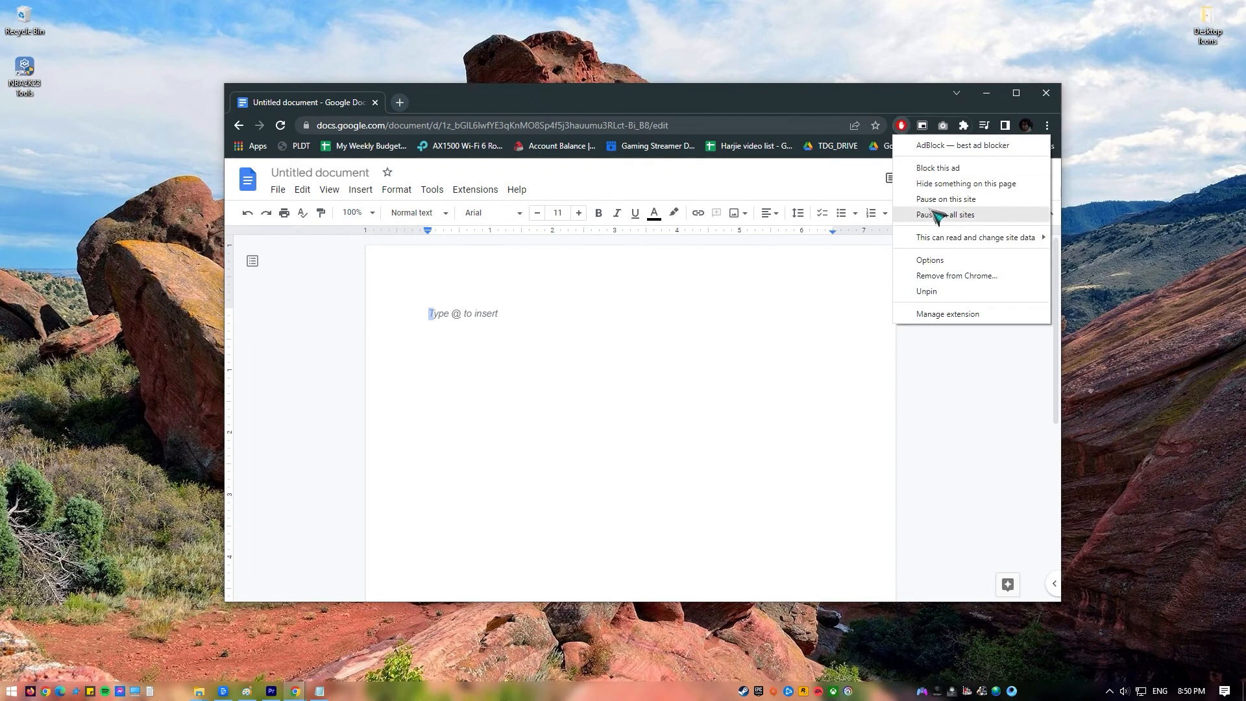
left_click(978, 205)
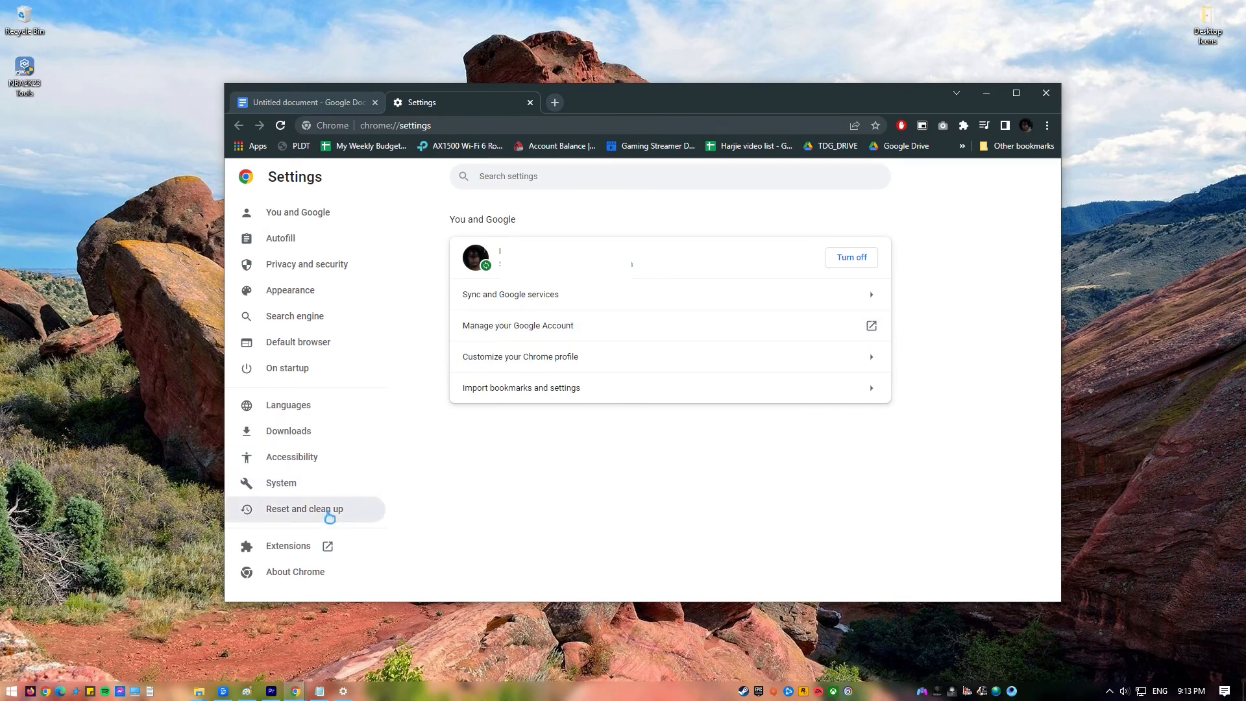
Step: In Reset and clean up, request restoring settings to their original defaults
left_click(304, 510)
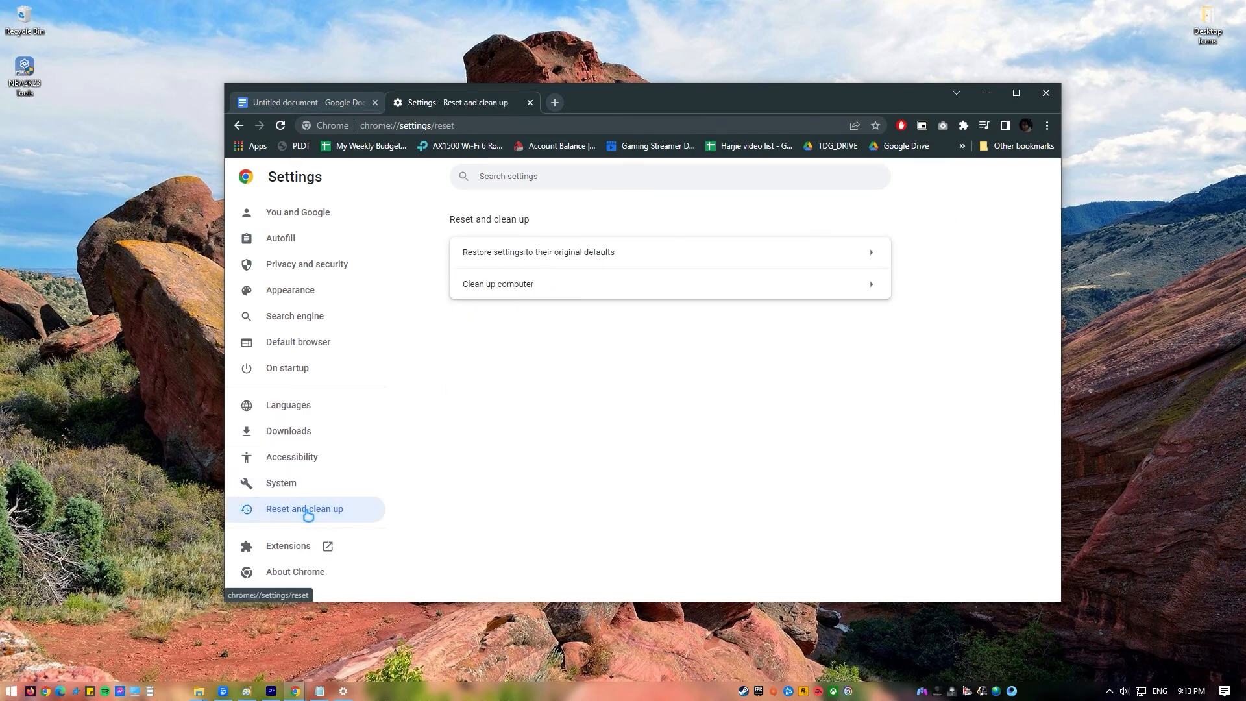
left_click(858, 255)
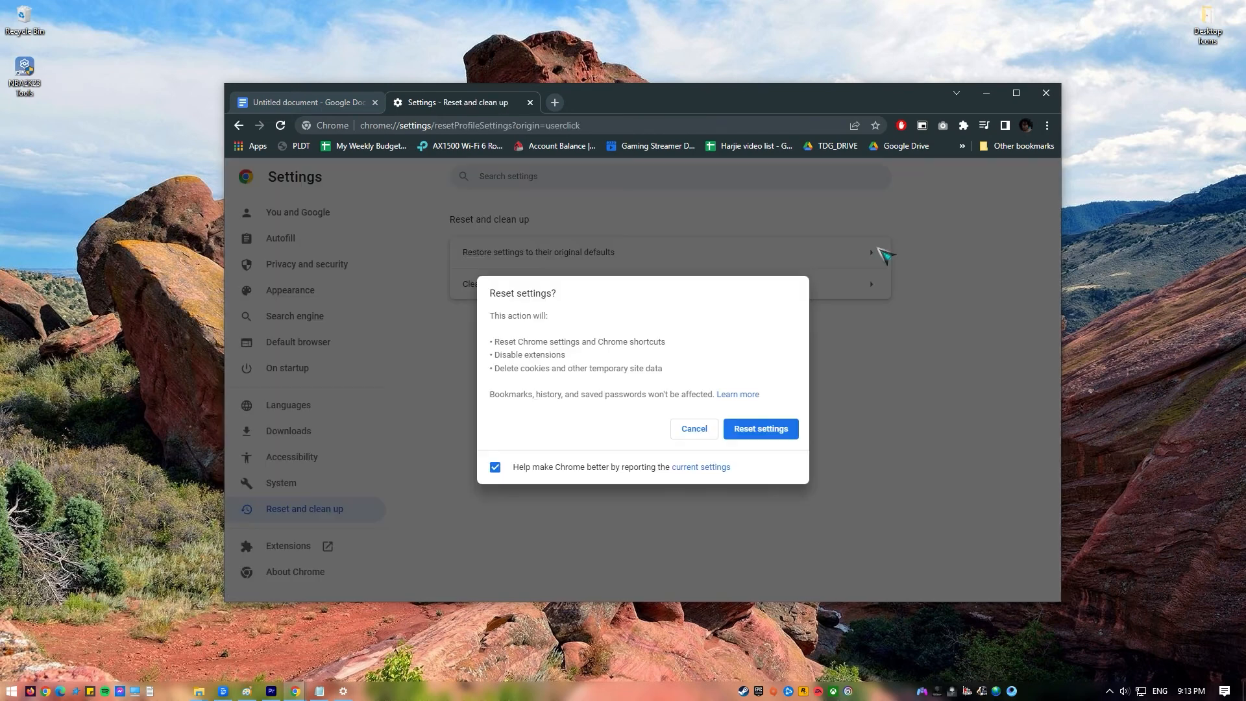